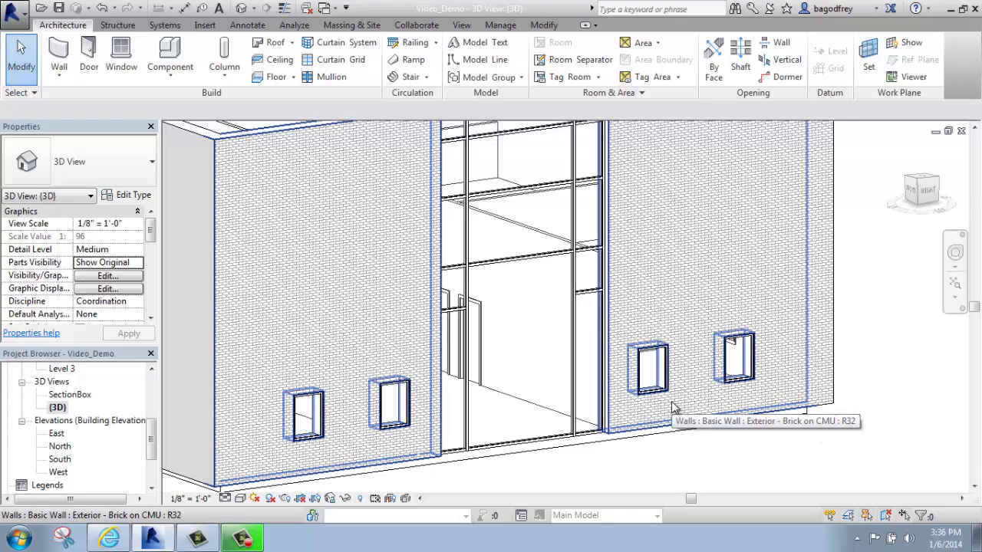
Step: Open the East elevation and zoom in on the storefront curtain wall
middle_click_drag(657, 346, 583, 276, "shift")
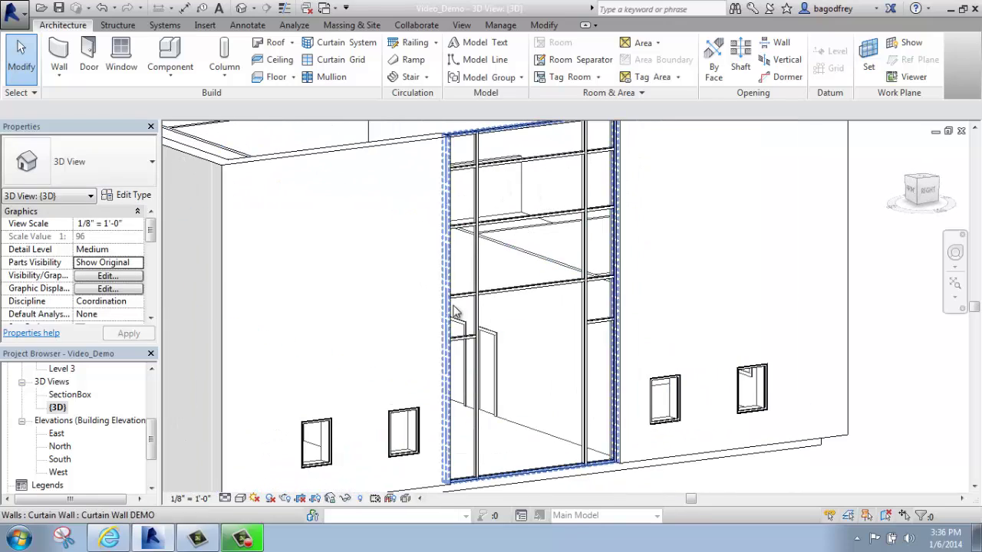
double_click(56, 435)
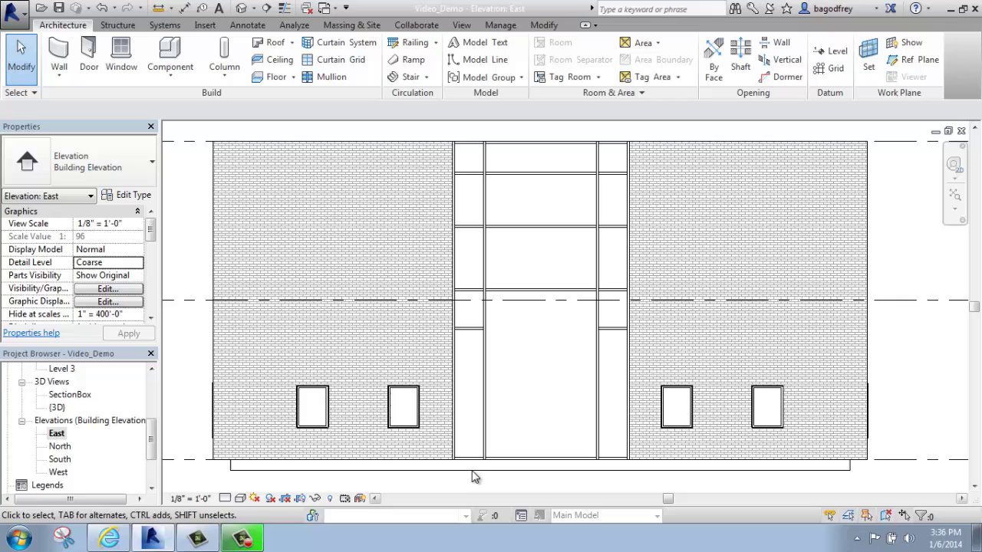
scroll(515, 472, "up", 3)
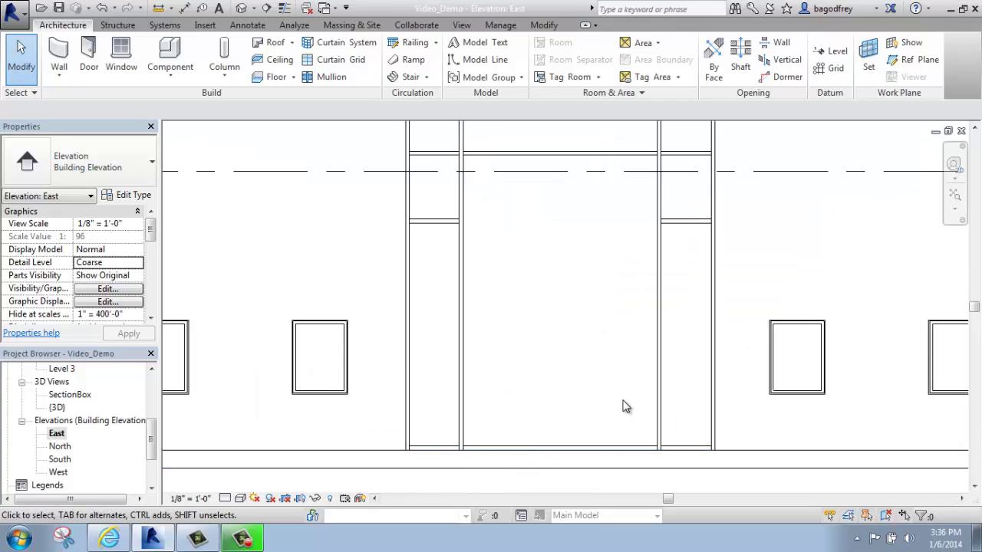
mouse_move(624, 406)
middle_mouse_down()
mouse_move(647, 398)
mouse_move(636, 401)
middle_mouse_up()
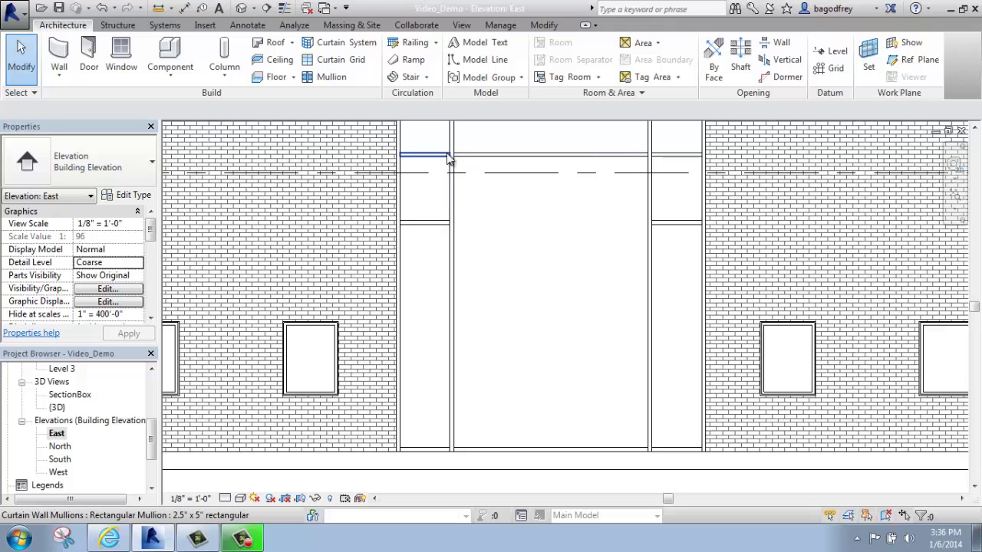
Step: Delete the bottom mullion of the curtain wall's middle bay
left_click(596, 449)
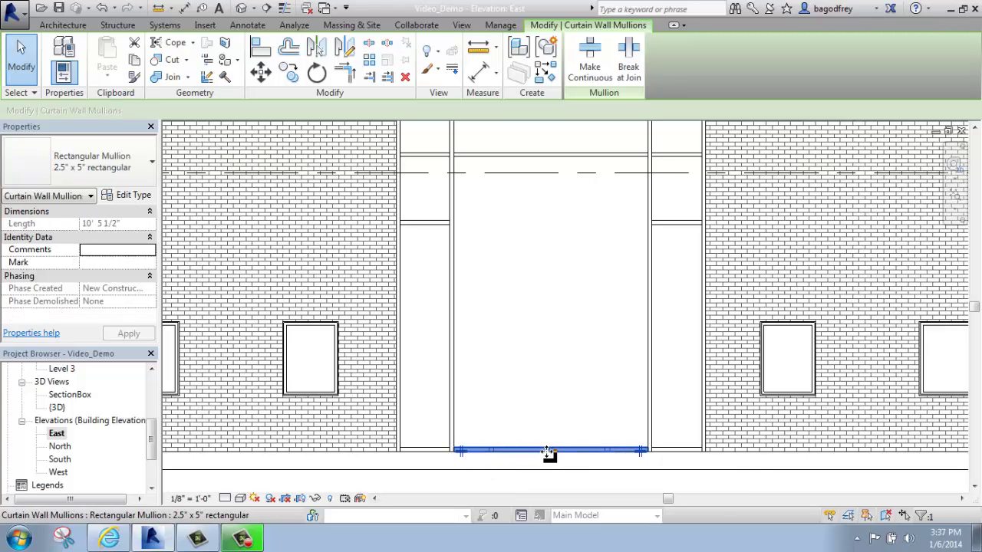
key("Escape")
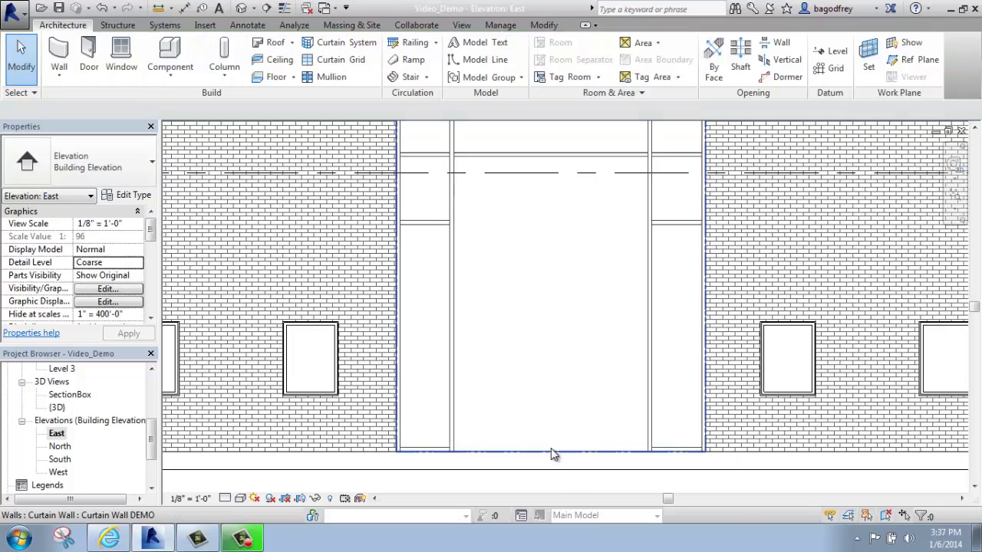
middle_click_drag(554, 254, 571, 299)
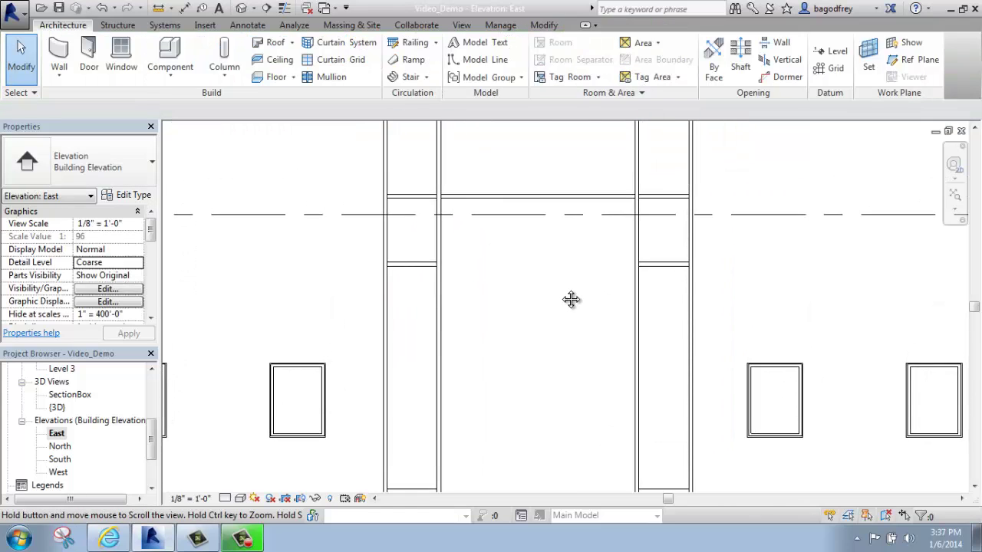
scroll(580, 168, "up", 1)
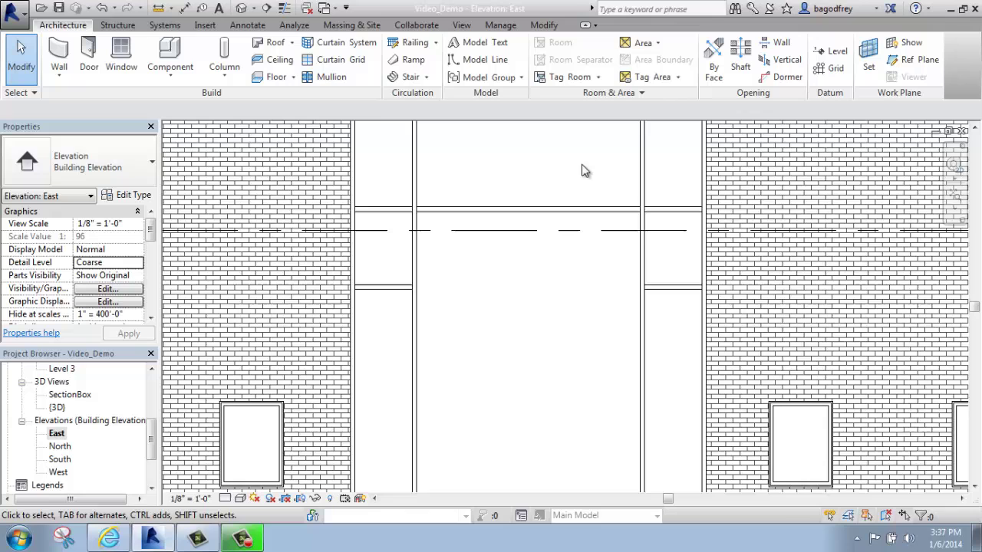
scroll(582, 170, "up", 1)
Step: Make the transom mullion above the middle bay continuous through the vertical mullions
left_click(583, 218)
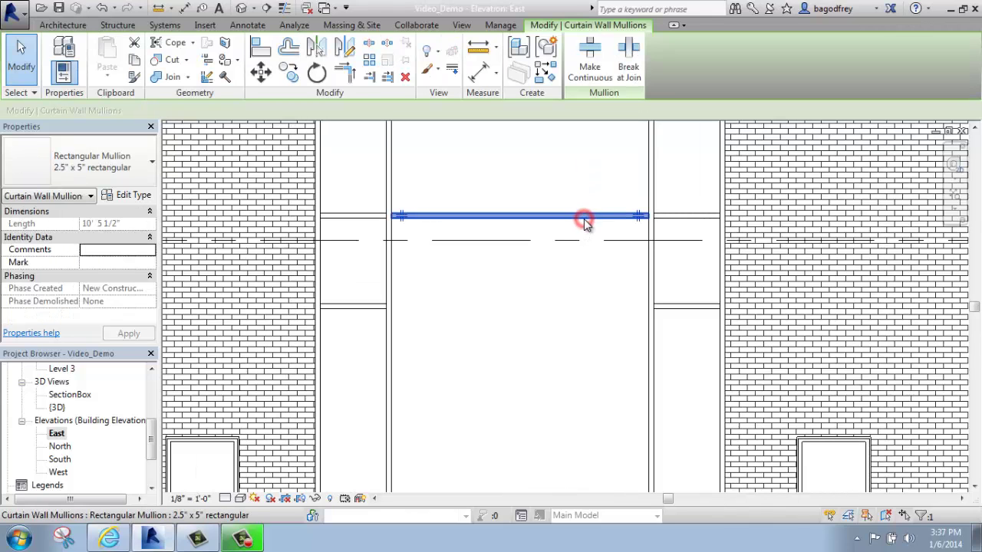
left_click(586, 64)
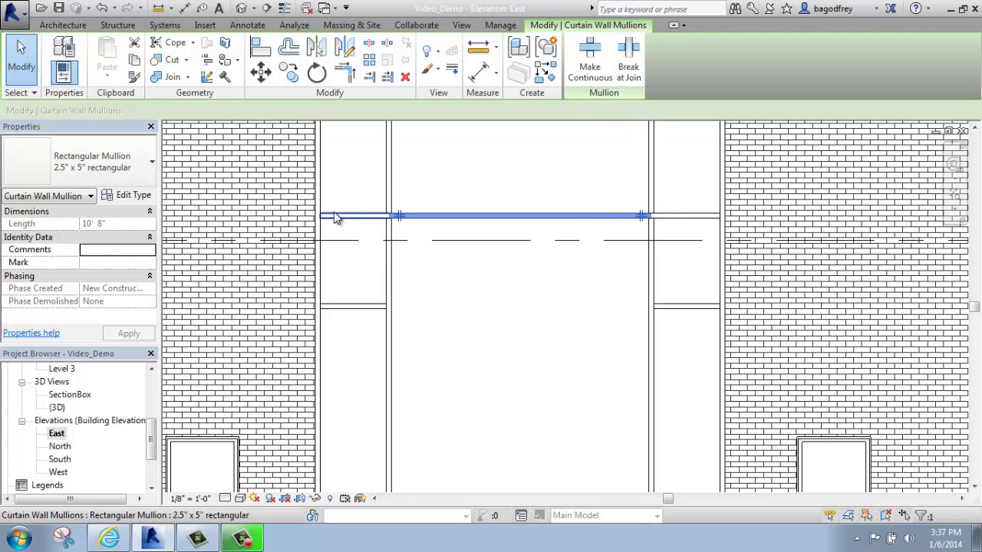
left_click(690, 288)
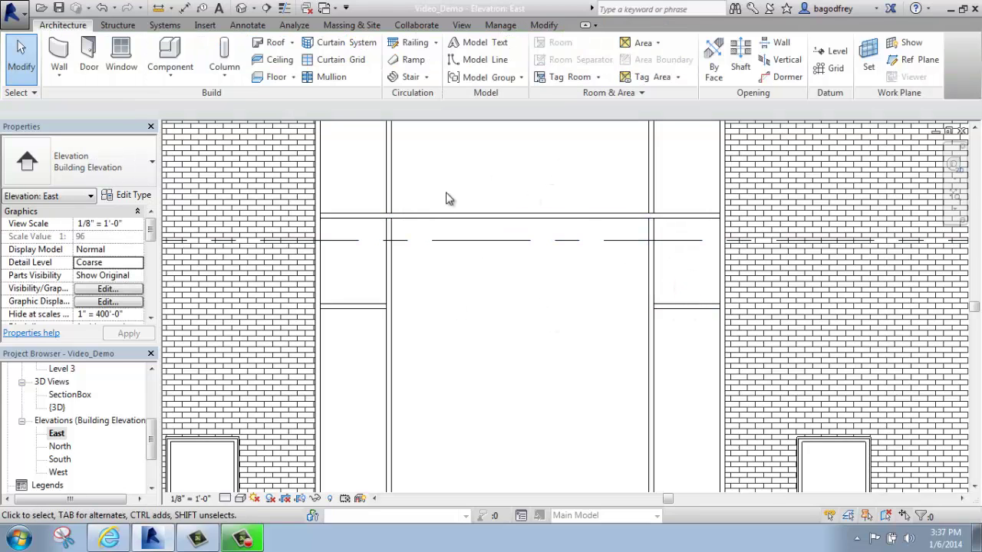
scroll(546, 224, "down", 5)
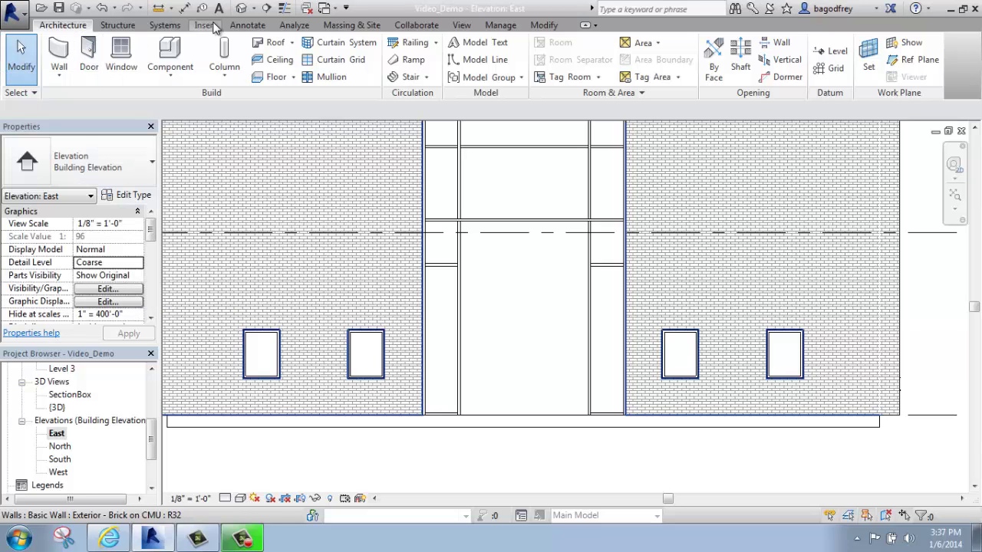
Step: Load the Curtain Wall Dbl Glass family from the Doors library folder
left_click(87, 48)
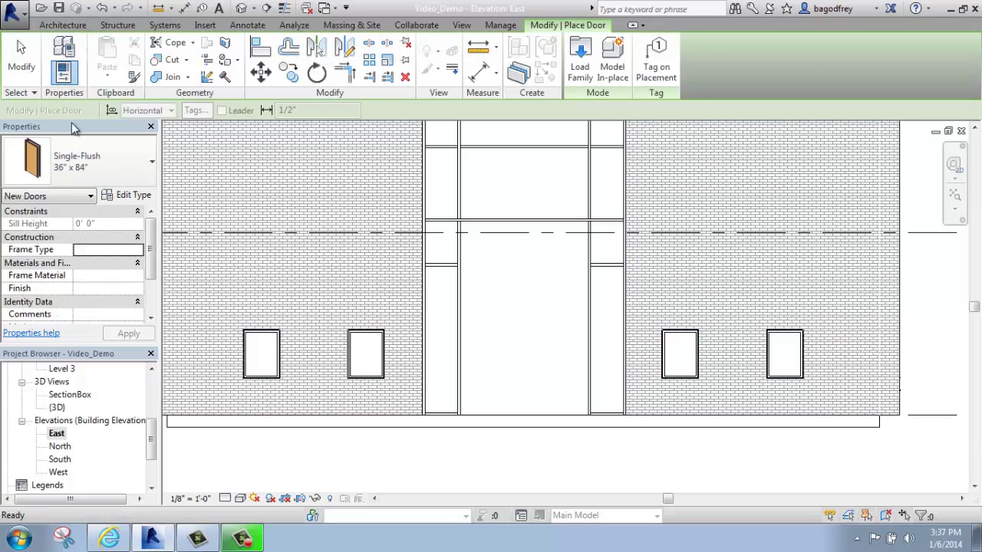
left_click(579, 57)
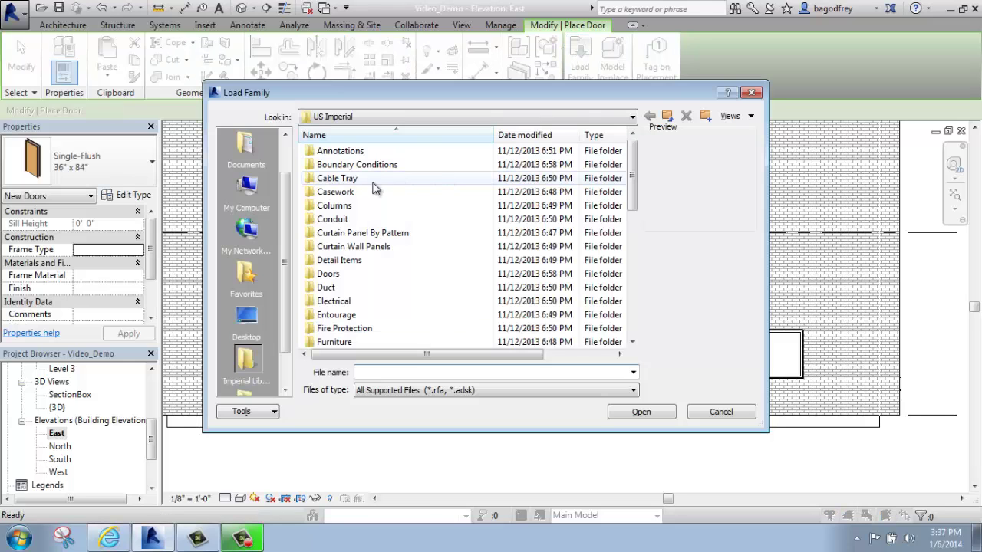
double_click(327, 275)
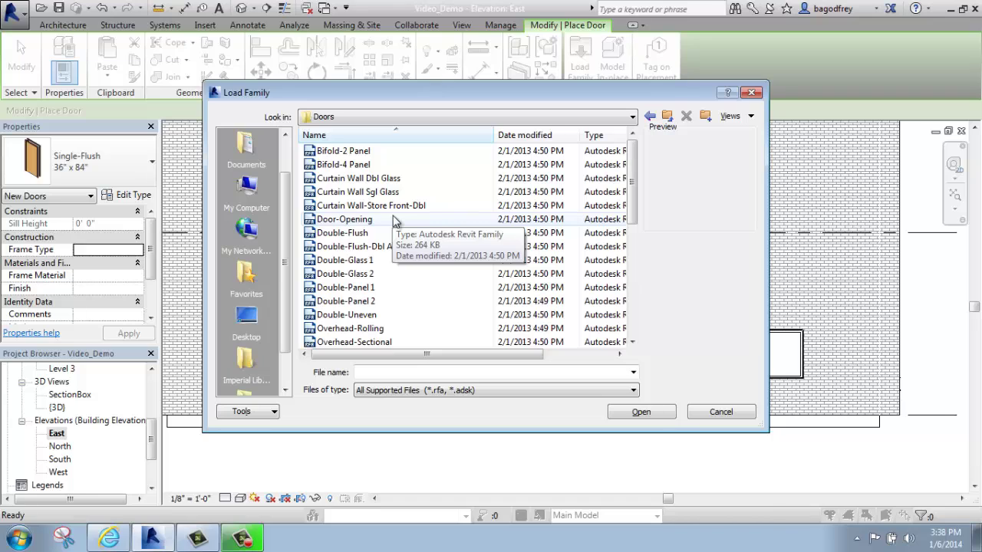
left_click(355, 179)
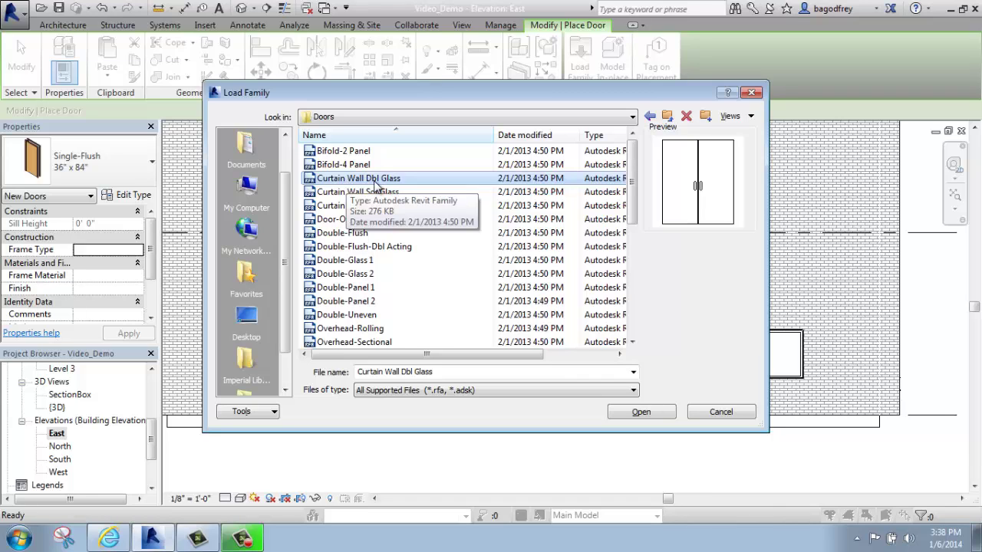
left_click(637, 412)
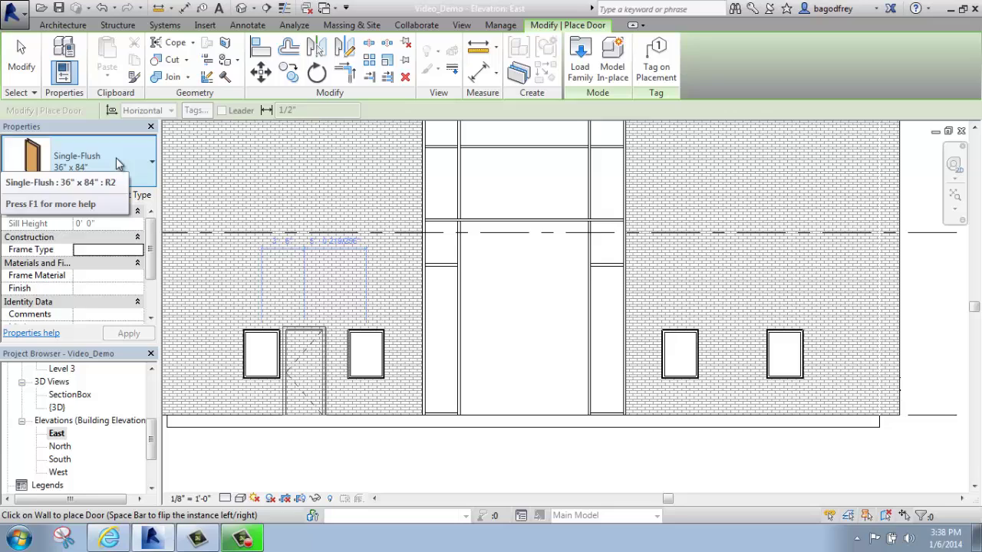
Step: Select the lower System Panel Glazed curtain panel in the middle bay, using Tab to cycle
left_click(23, 65)
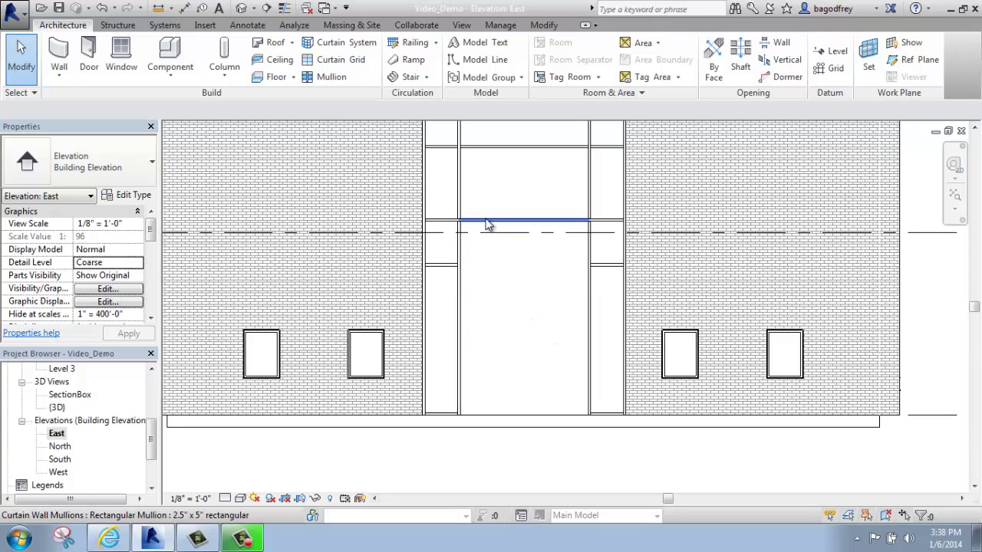
key("Tab")
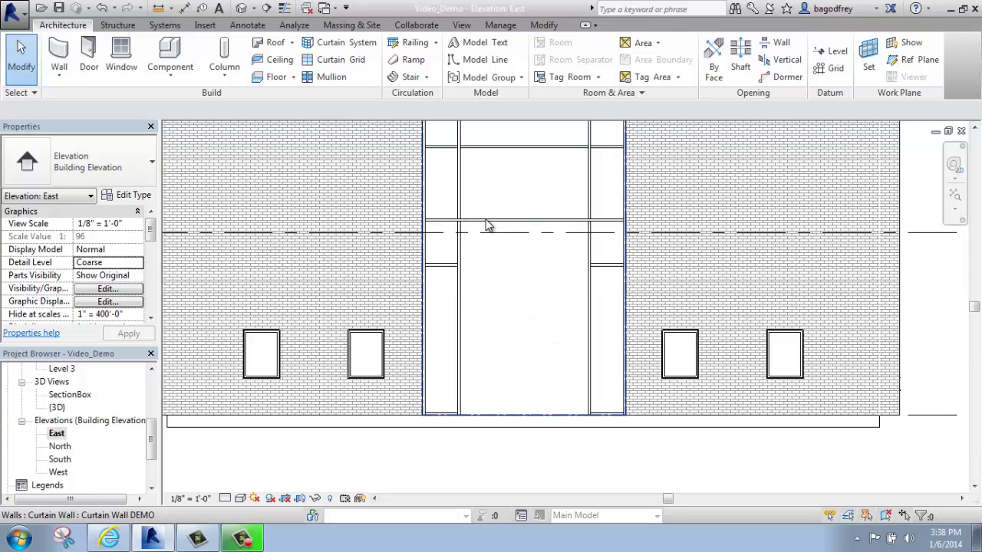
key("Tab")
key("Tab")
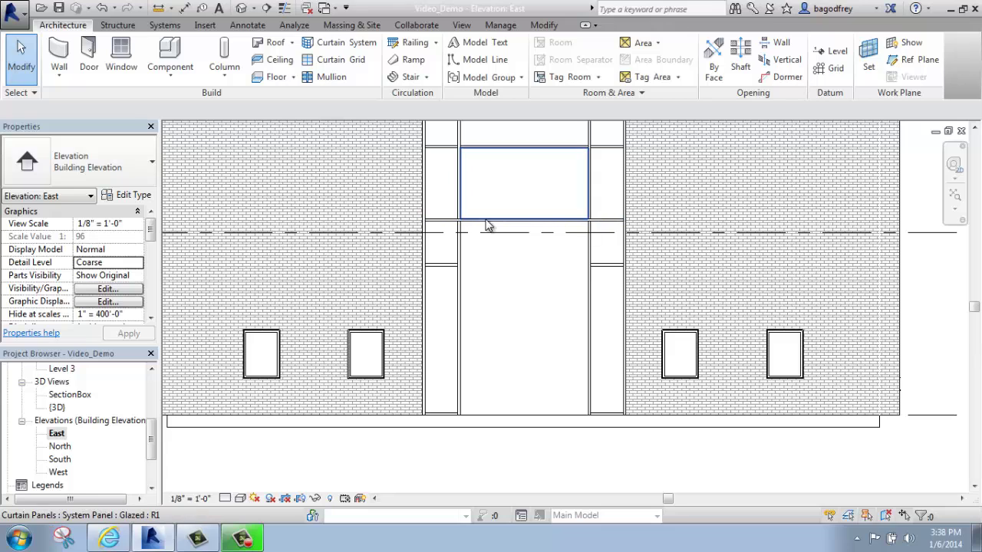
key("Tab")
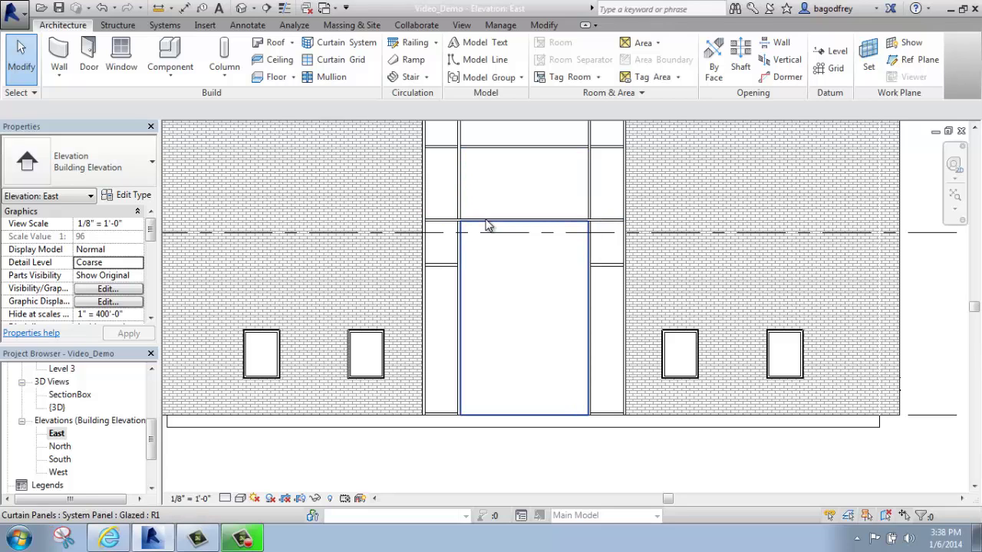
left_click(488, 225)
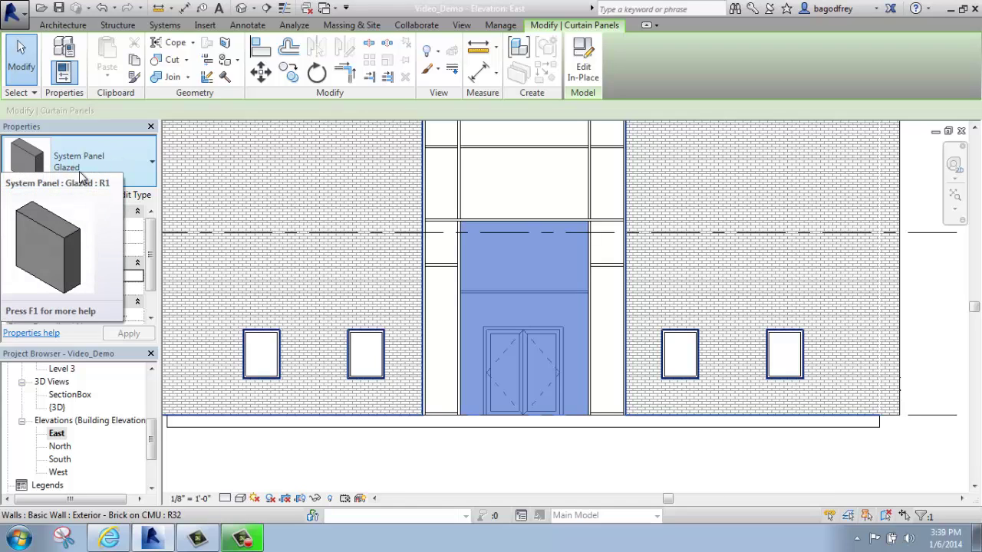
Step: Change the selected lower panel's type to the Curtain Wall Dbl Glass door
left_click(152, 167)
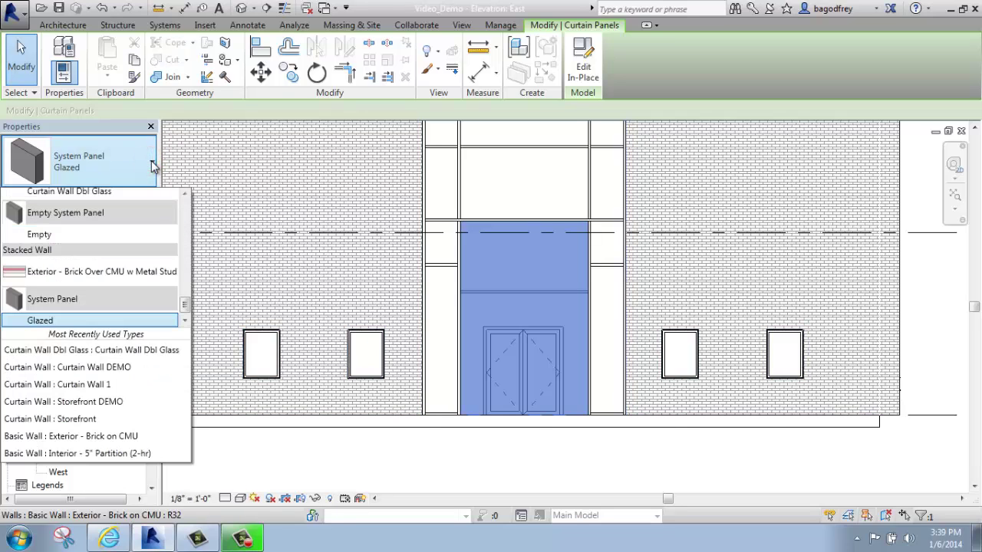
left_click(184, 309)
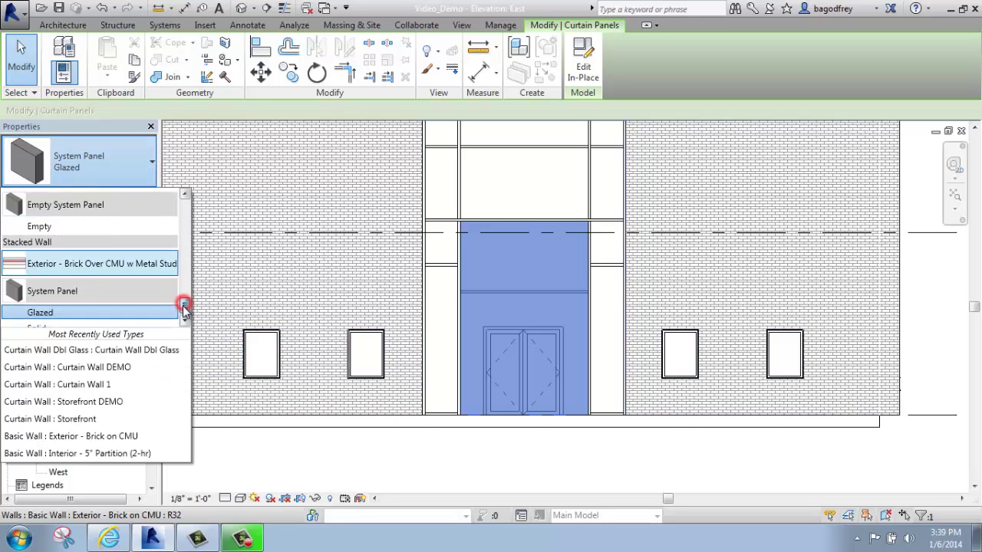
left_click_drag(184, 309, 184, 298)
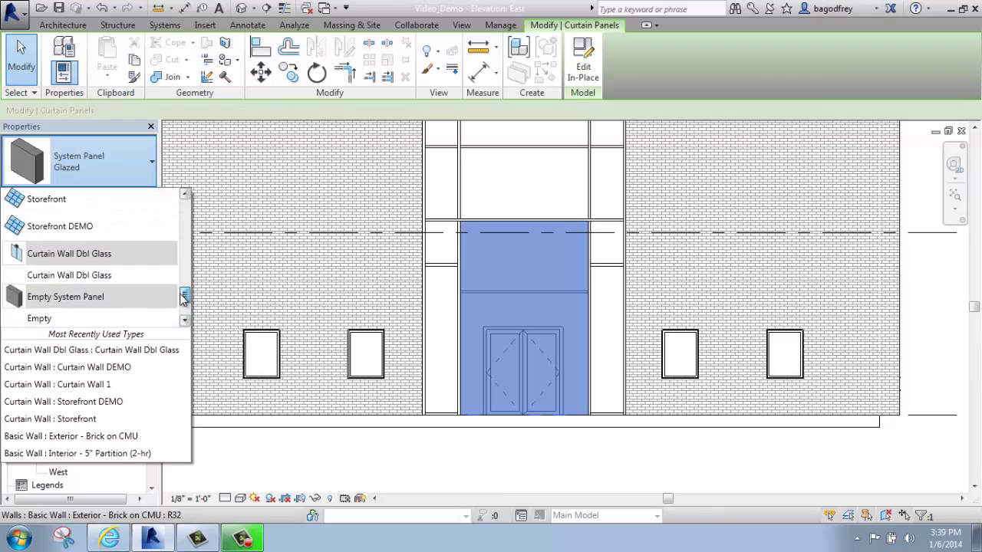
left_click(76, 275)
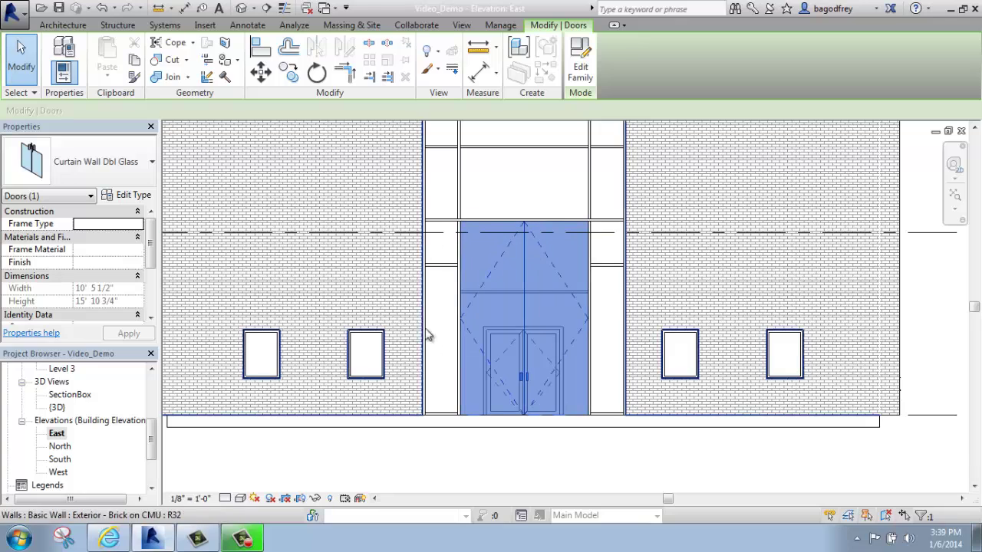
left_click(546, 456)
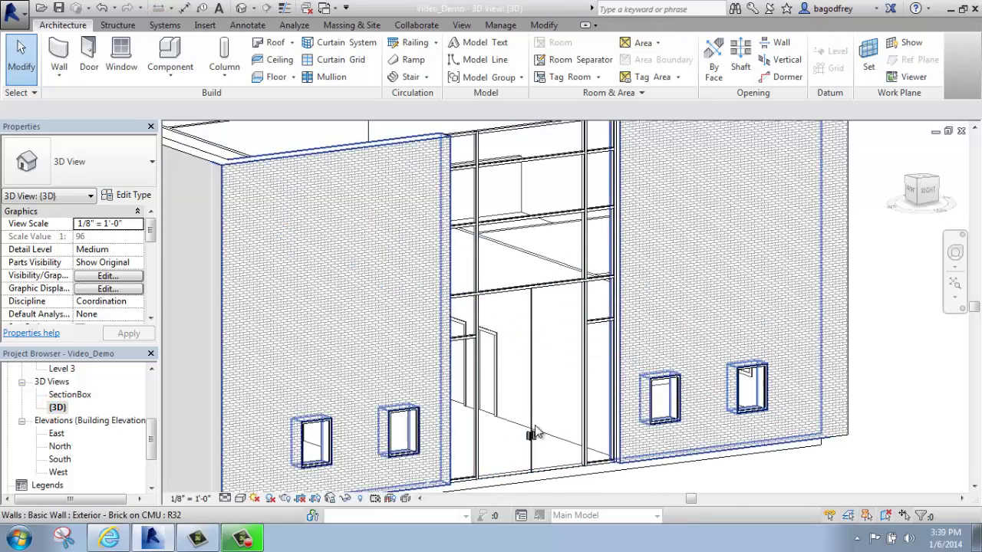
Step: Orbit the 3D view to inspect the new double glass door
middle_click_drag(338, 281, 349, 259, "shift")
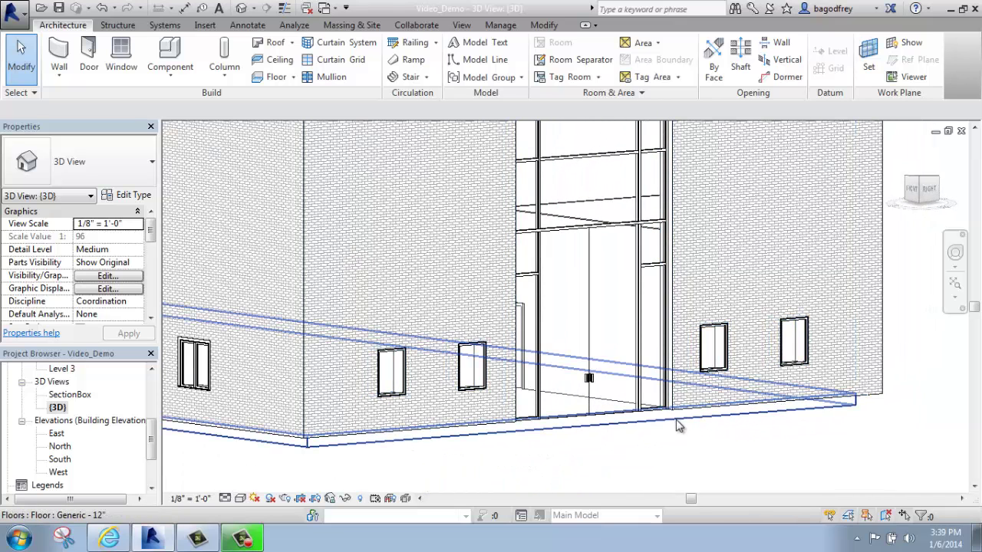
left_click(668, 453)
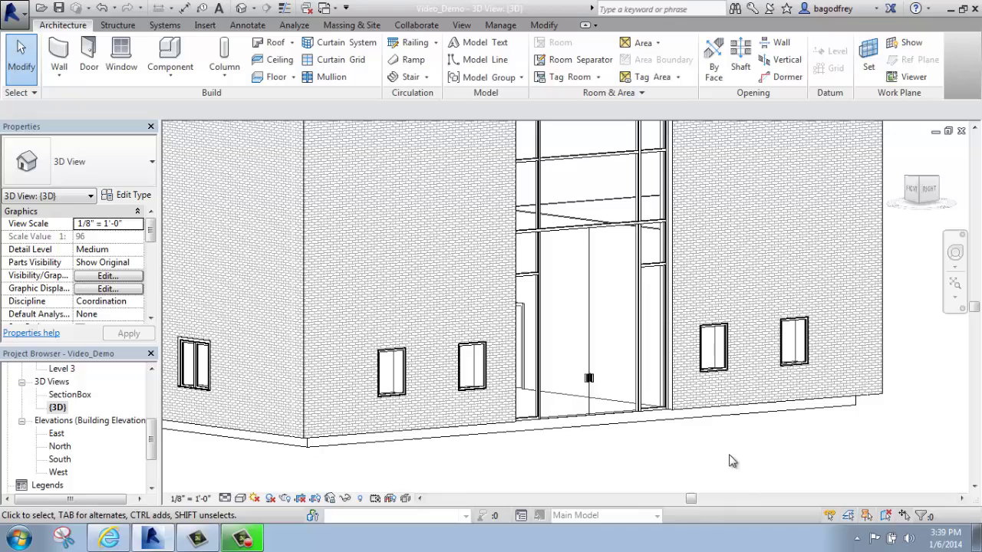